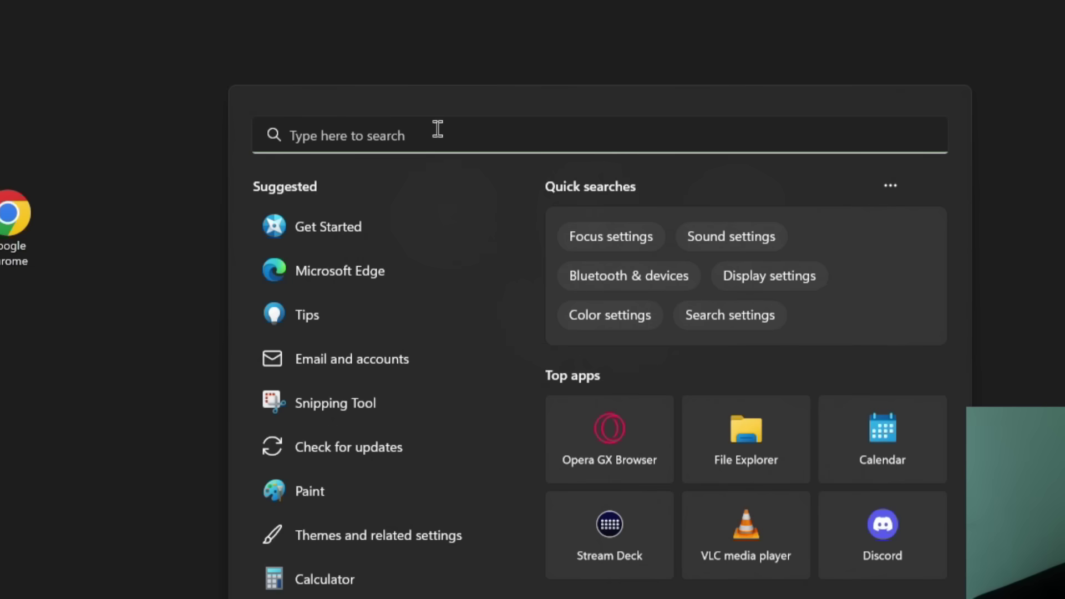
{"action": "type", "text": "regedit"}
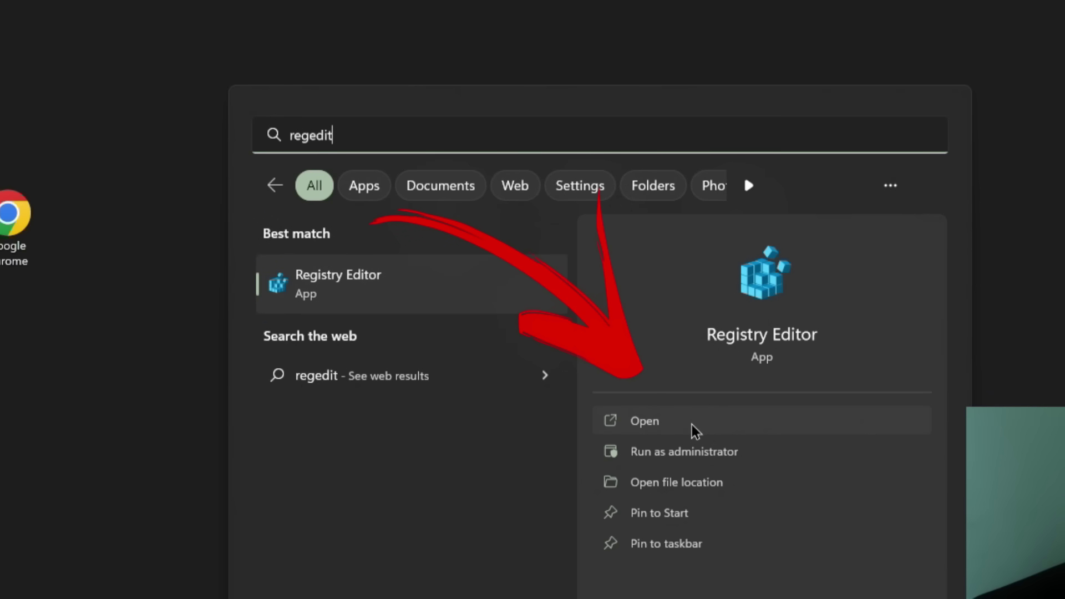
Step: Launch Registry Editor from the 'regedit' Start menu search results
{"action": "left_click", "coordinate": [687, 428]}
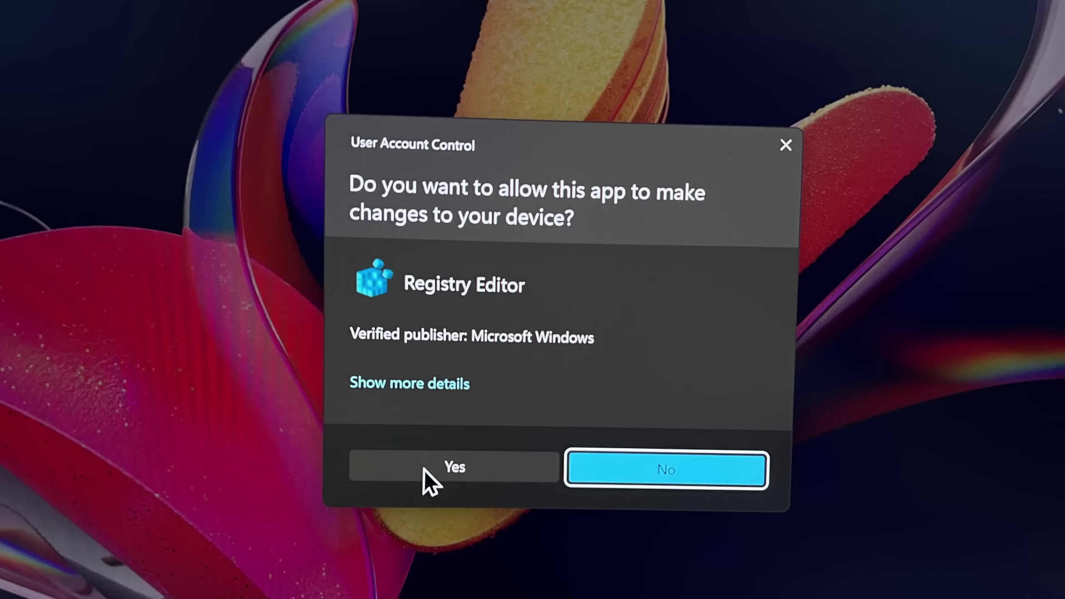
Step: Approve the UAC prompt and open HKEY_LOCAL_MACHINE\SOFTWARE\Microsoft\Windows\CurrentVersion\Explorer
{"action": "left_click", "coordinate": [424, 471]}
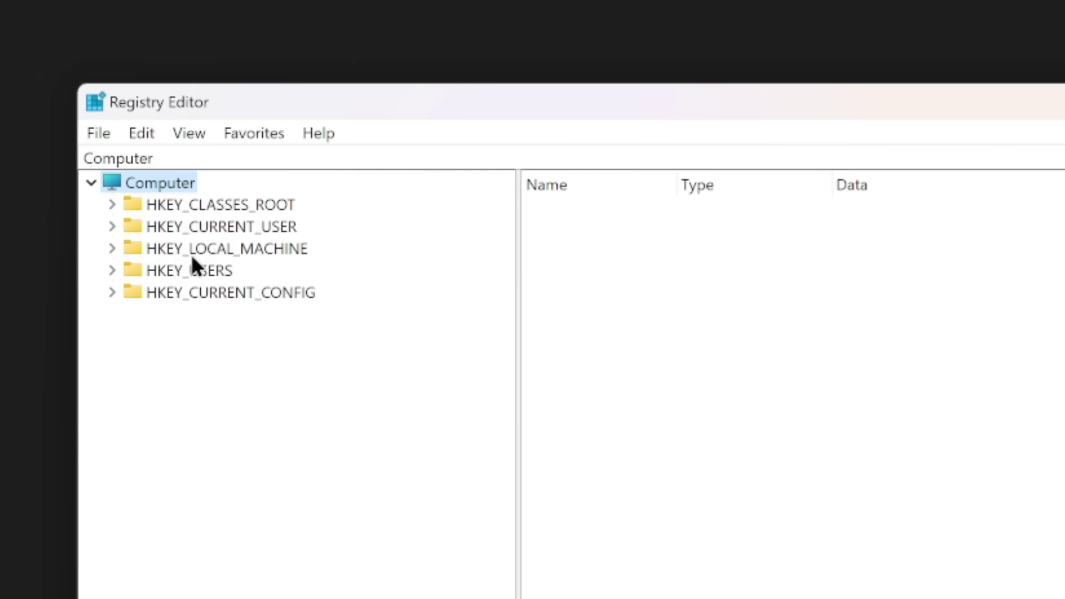
{"action": "left_click", "coordinate": [112, 249]}
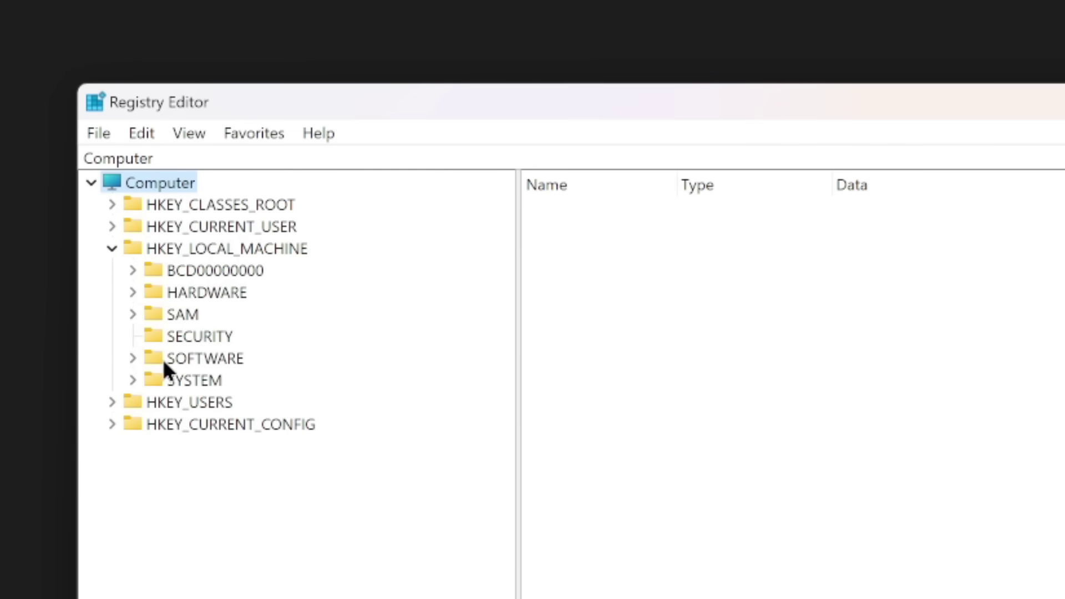
{"action": "left_click", "coordinate": [134, 358]}
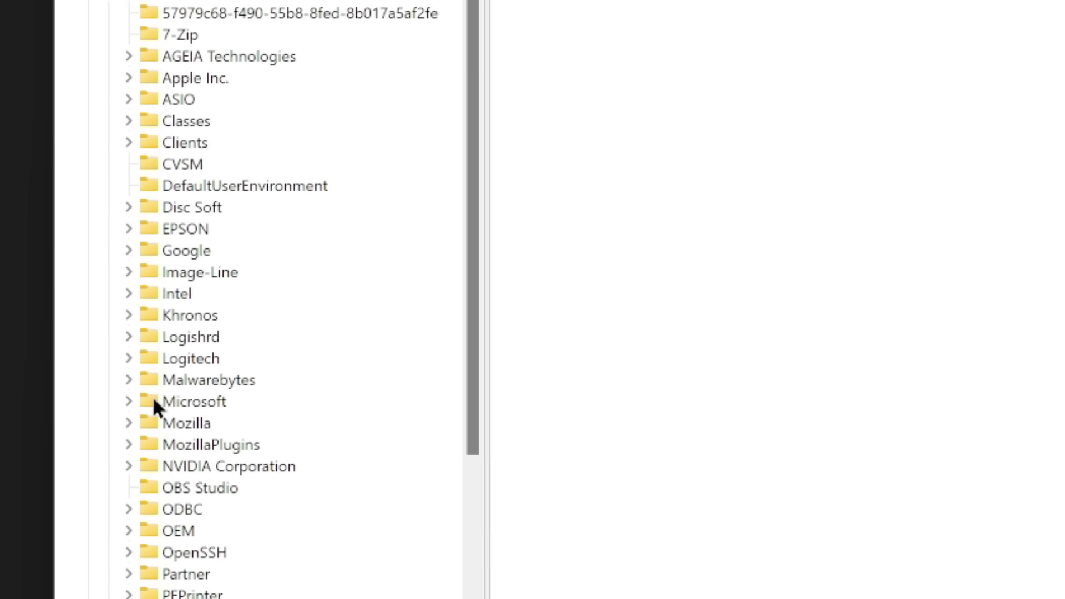
{"action": "left_click", "coordinate": [128, 402]}
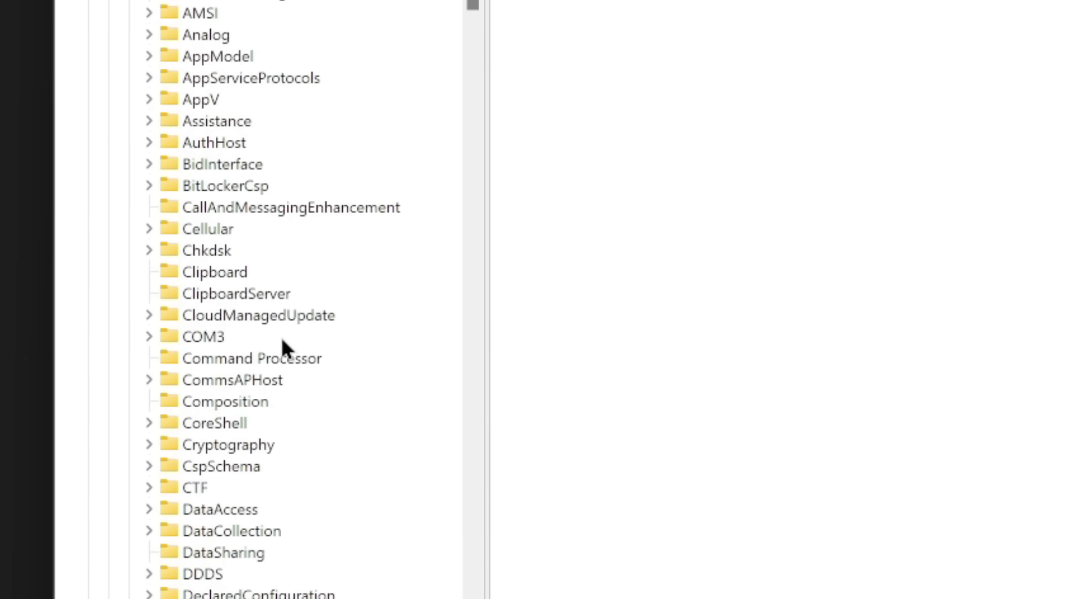
{"action": "scroll", "coordinate": [292, 465], "scroll_direction": "down", "scroll_amount": 8}
{"action": "scroll", "coordinate": [291, 465], "scroll_direction": "down", "scroll_amount": 8}
{"action": "scroll", "coordinate": [293, 465], "scroll_direction": "down", "scroll_amount": 8}
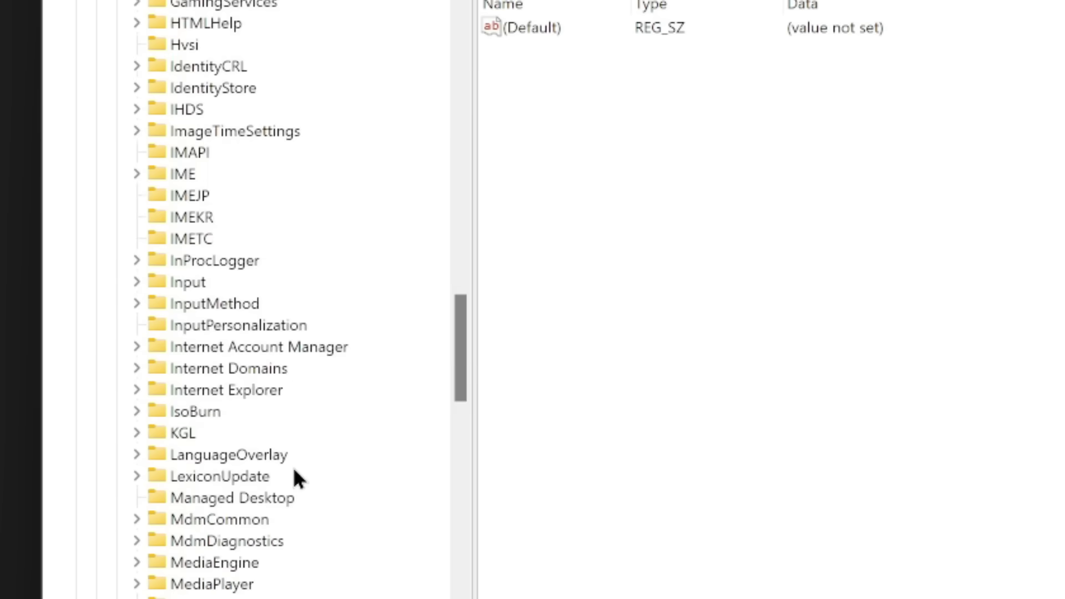
{"action": "scroll", "coordinate": [293, 465], "scroll_direction": "down", "scroll_amount": 8}
{"action": "scroll", "coordinate": [293, 466], "scroll_direction": "down", "scroll_amount": 10}
{"action": "scroll", "coordinate": [292, 466], "scroll_direction": "down", "scroll_amount": 6}
{"action": "scroll", "coordinate": [291, 470], "scroll_direction": "down", "scroll_amount": 6}
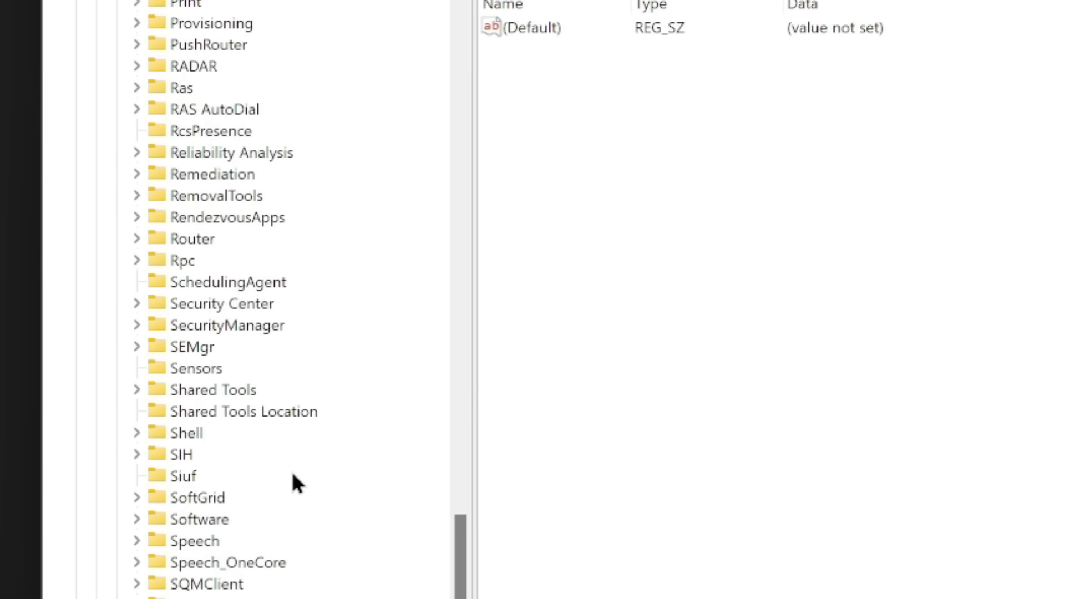
{"action": "scroll", "coordinate": [290, 470], "scroll_direction": "down", "scroll_amount": 6}
{"action": "scroll", "coordinate": [291, 470], "scroll_direction": "down", "scroll_amount": 8}
{"action": "scroll", "coordinate": [291, 469], "scroll_direction": "down", "scroll_amount": 5}
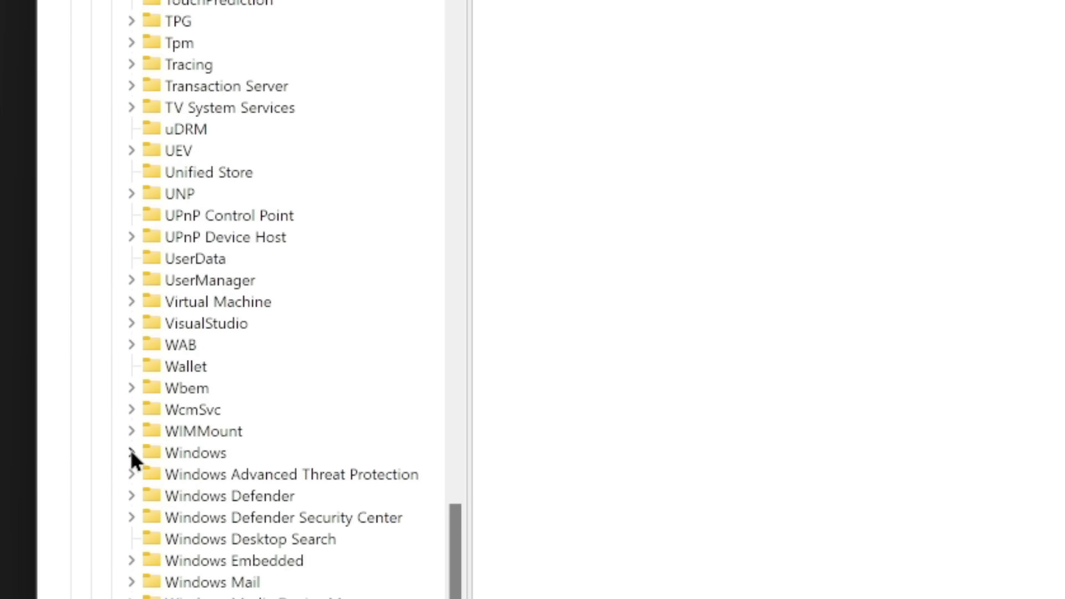
{"action": "left_click", "coordinate": [130, 452]}
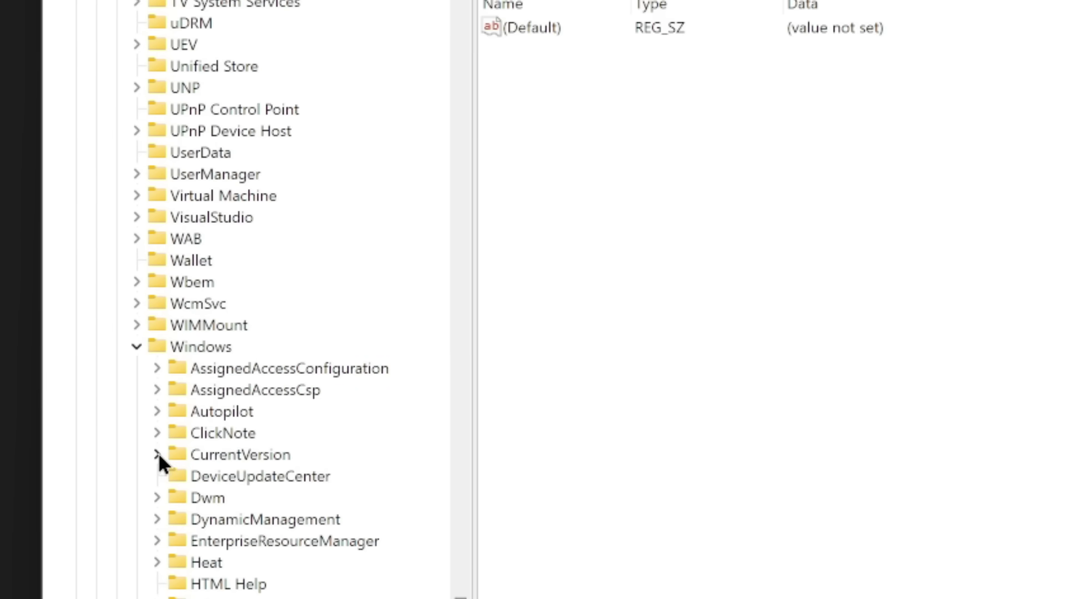
{"action": "left_click", "coordinate": [158, 455]}
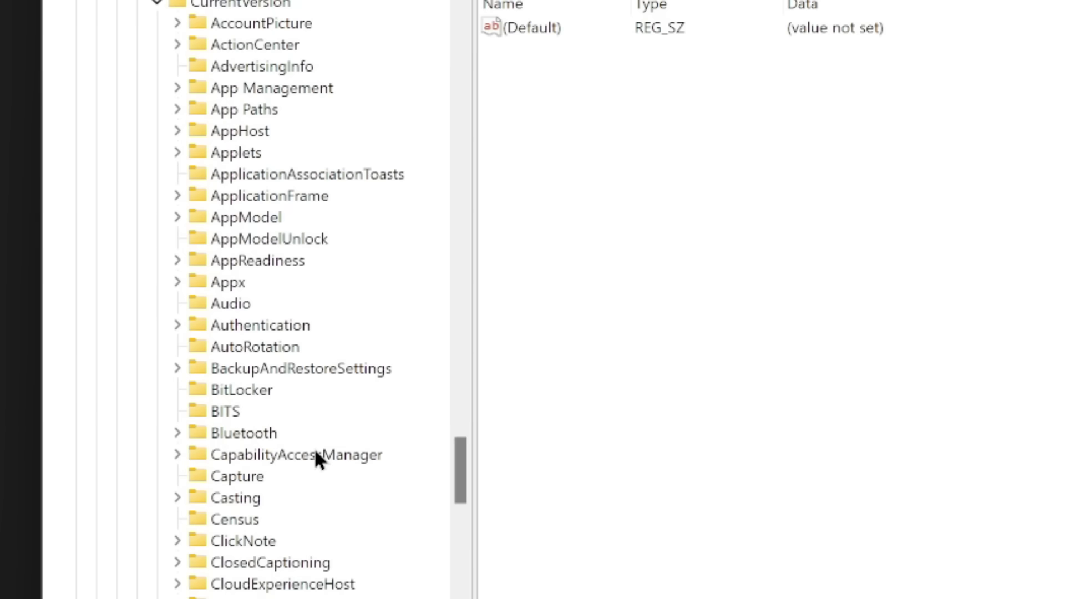
{"action": "scroll", "coordinate": [313, 449], "scroll_direction": "down", "scroll_amount": 3}
{"action": "scroll", "coordinate": [314, 448], "scroll_direction": "down", "scroll_amount": 5}
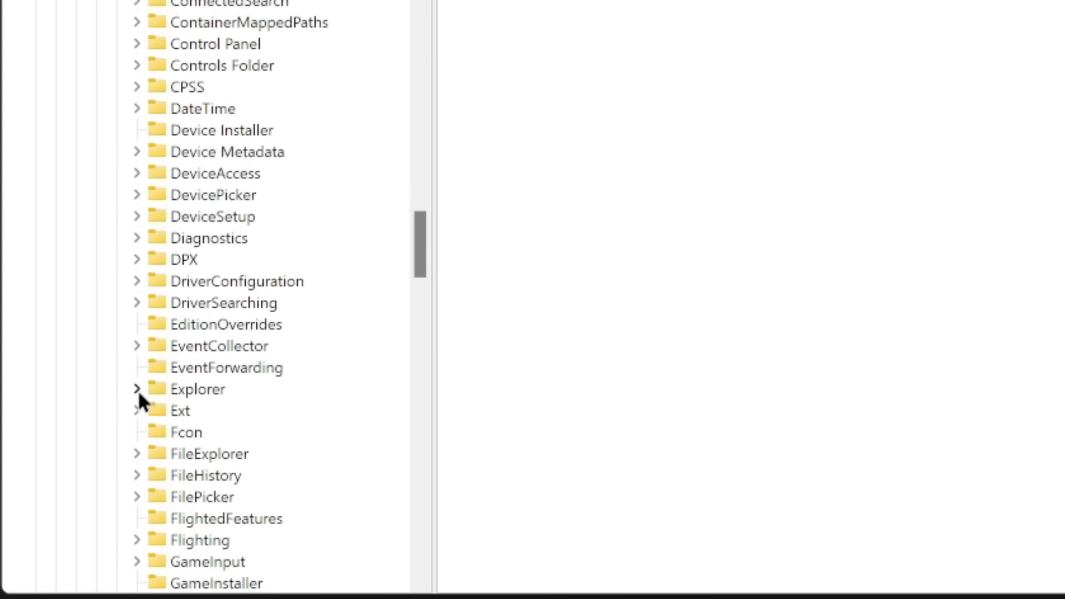
{"action": "left_click", "coordinate": [137, 388]}
{"action": "left_click", "coordinate": [197, 389]}
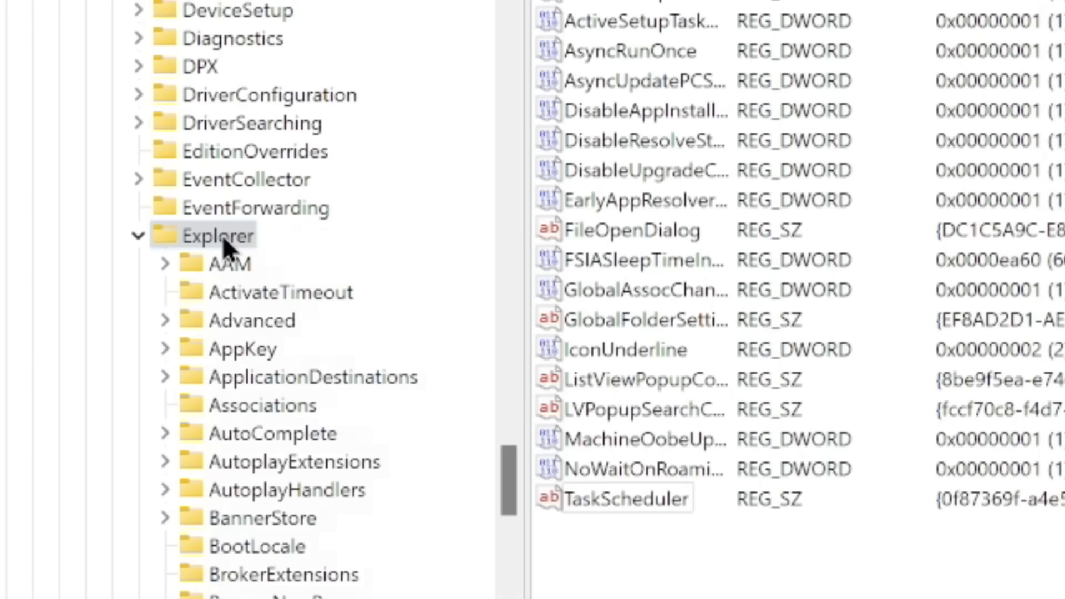
Step: Create a new subkey under Explorer named 'Shell Icons'
{"action": "right_click", "coordinate": [199, 212]}
{"action": "mouse_move", "coordinate": [297, 282]}
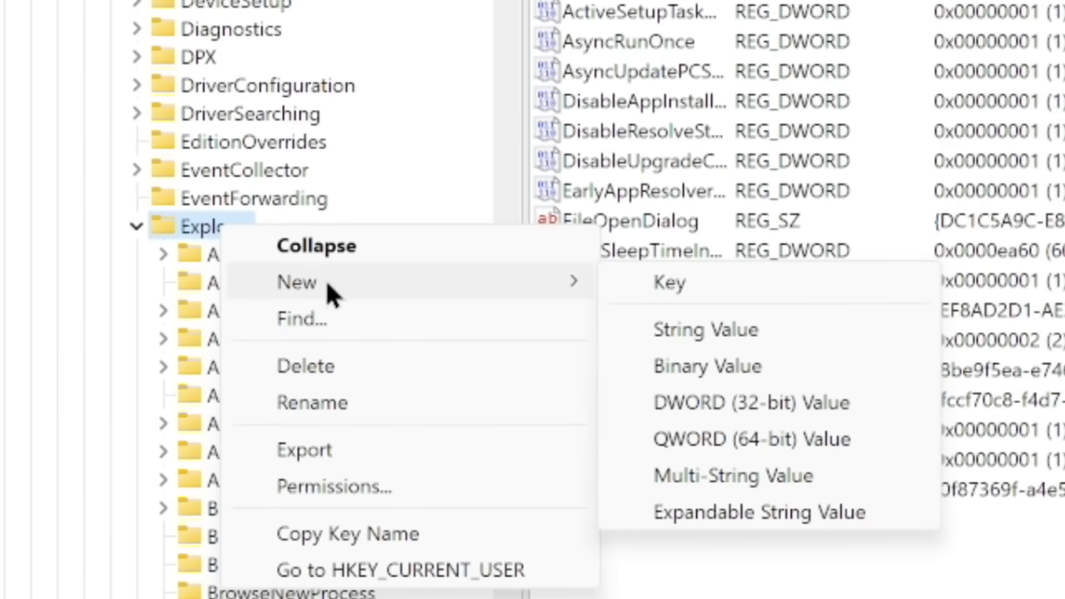
{"action": "left_click", "coordinate": [703, 291]}
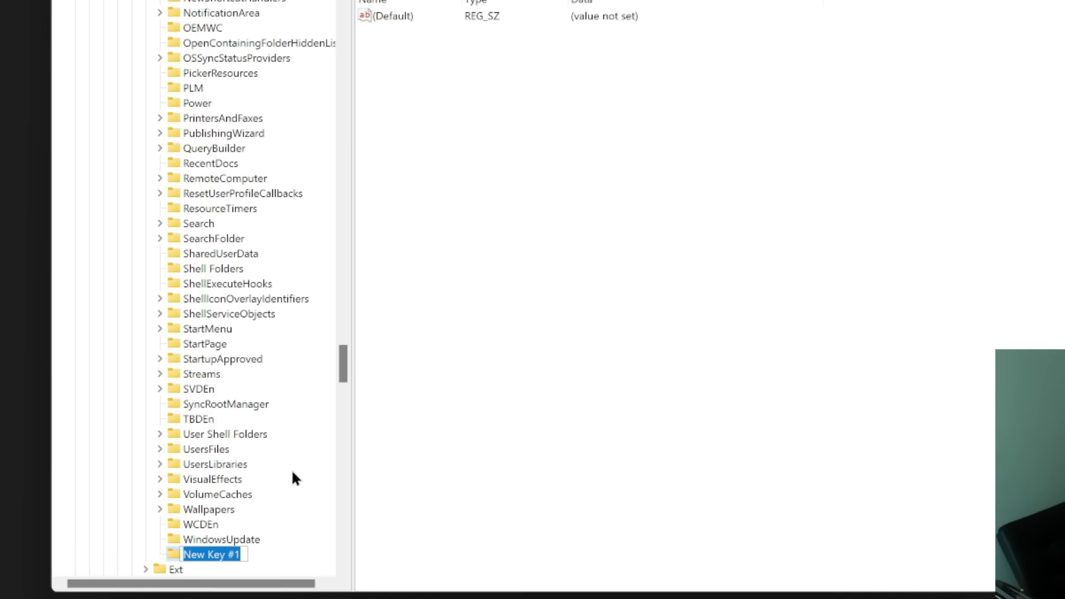
{"action": "type", "text": "Shell"}
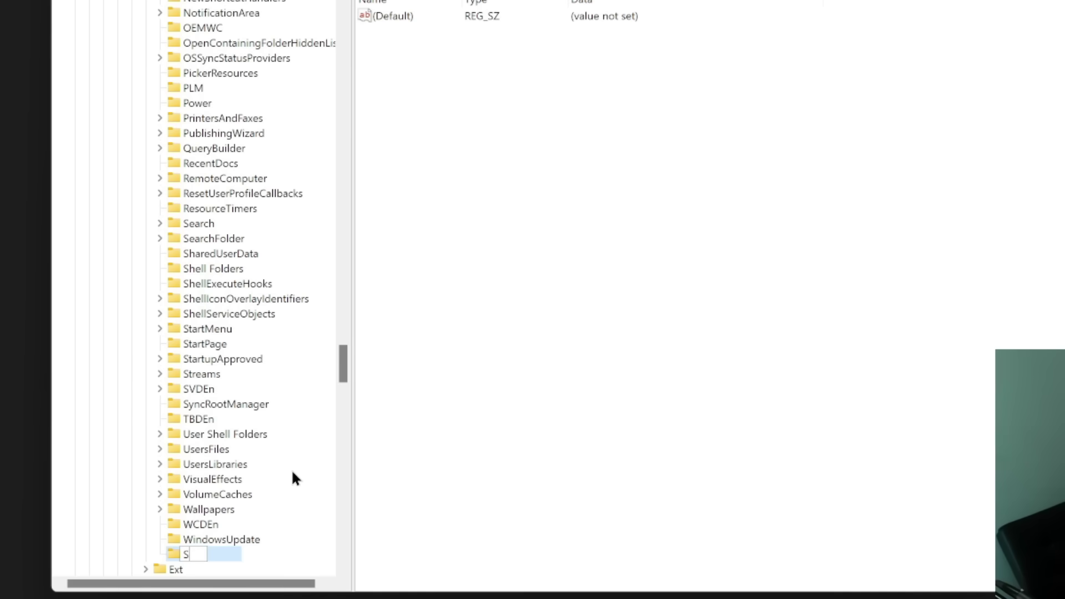
{"action": "type", "text": " Icons"}
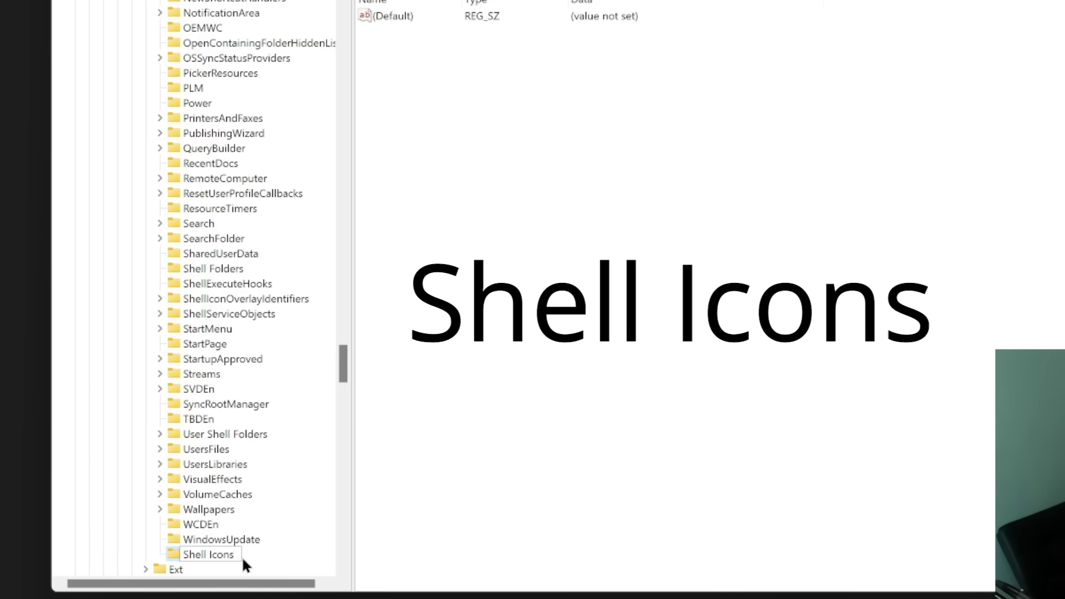
{"action": "key", "text": "Return"}
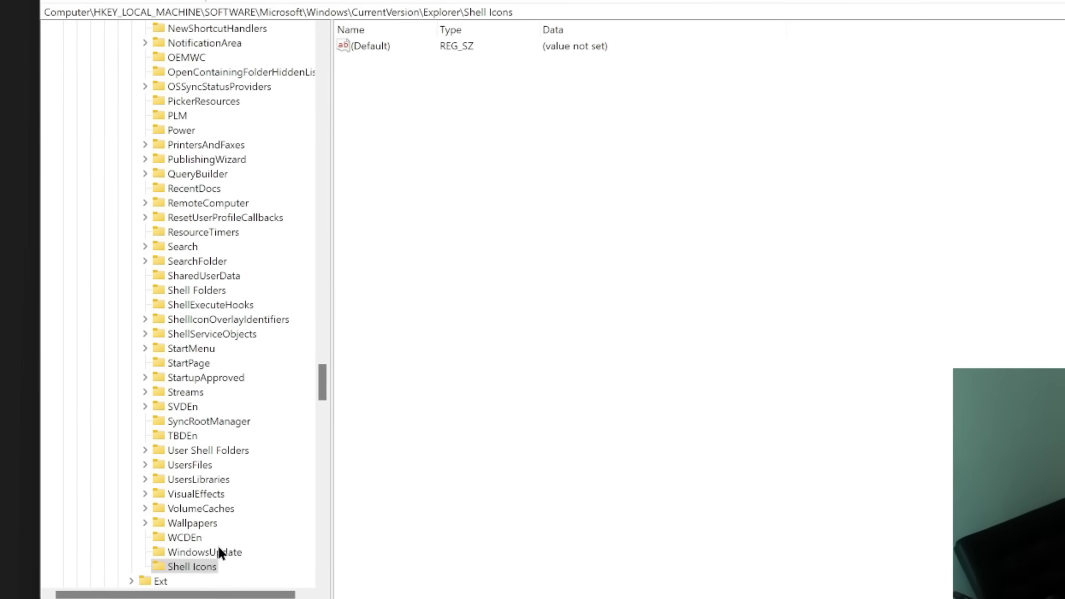
Step: Add a new string value named '29' inside the Shell Icons key
{"action": "left_click", "coordinate": [199, 566]}
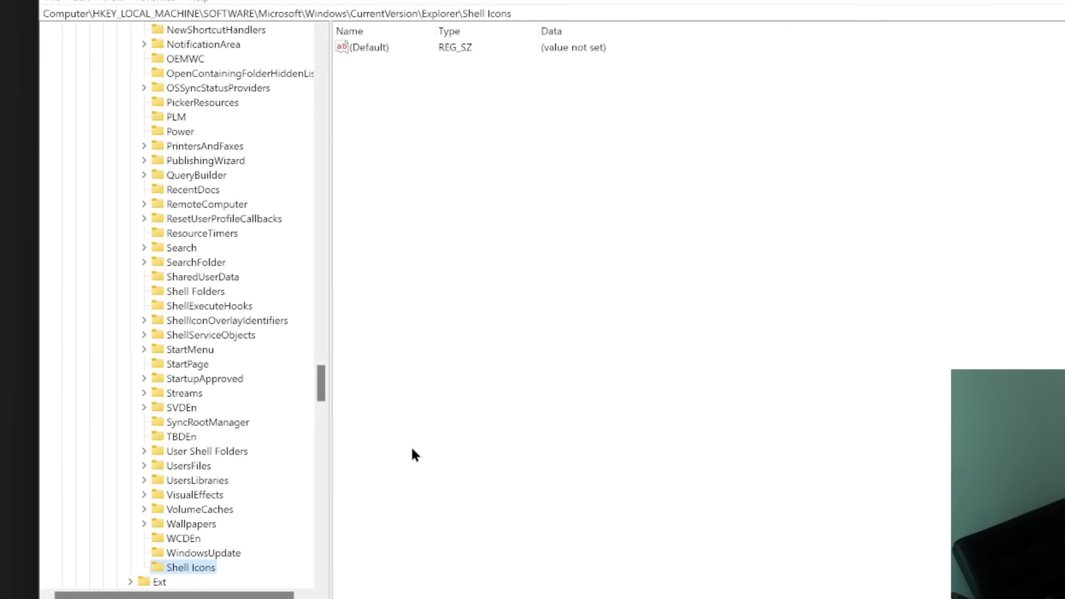
{"action": "right_click", "coordinate": [388, 92]}
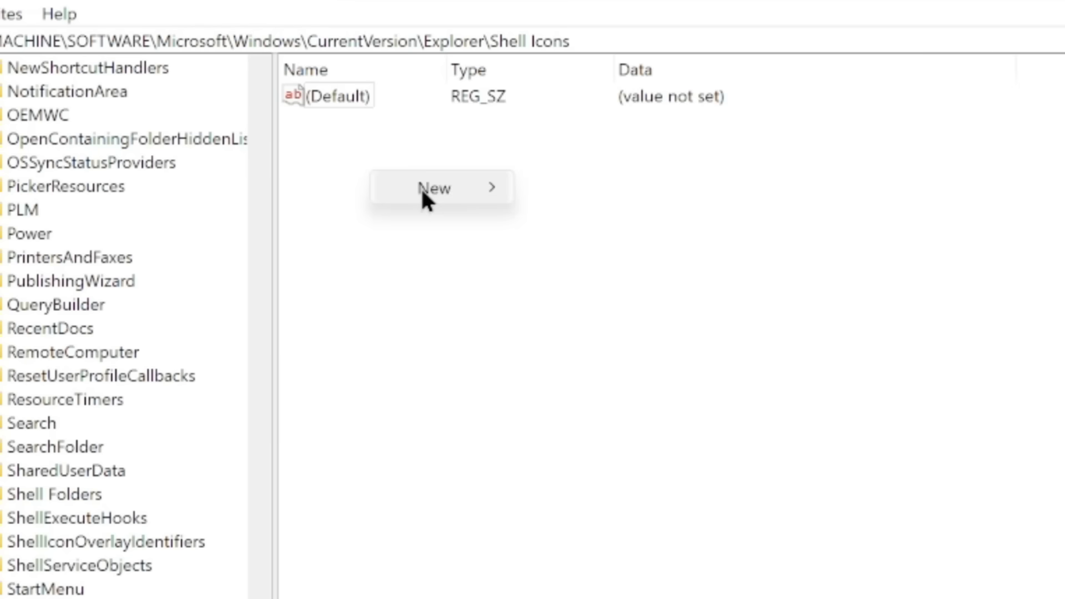
{"action": "mouse_move", "coordinate": [437, 188]}
{"action": "left_click", "coordinate": [635, 227]}
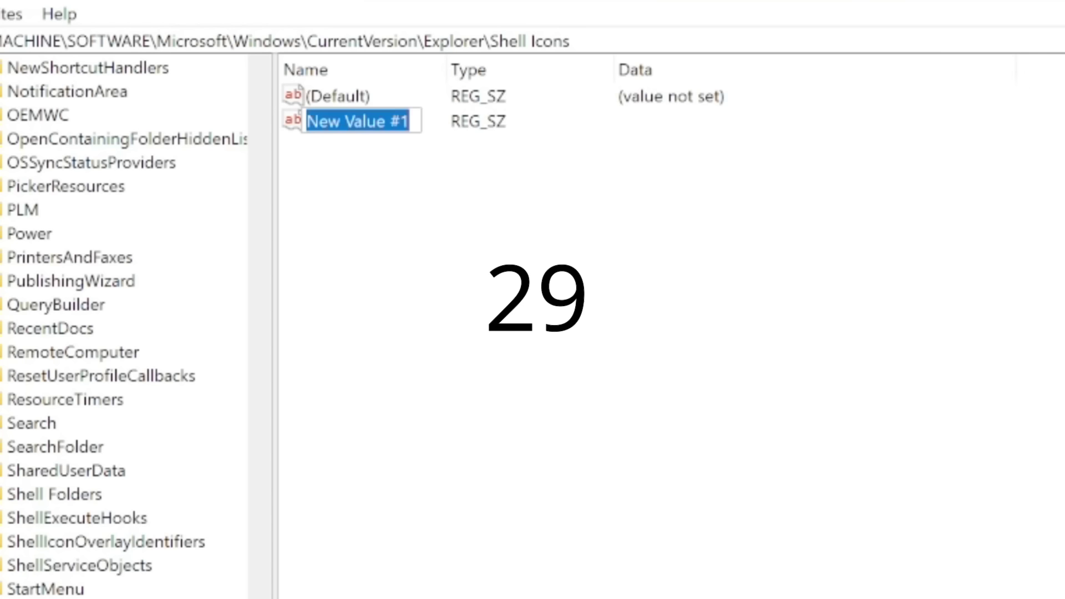
{"action": "type", "text": "29"}
{"action": "key", "text": "Return"}
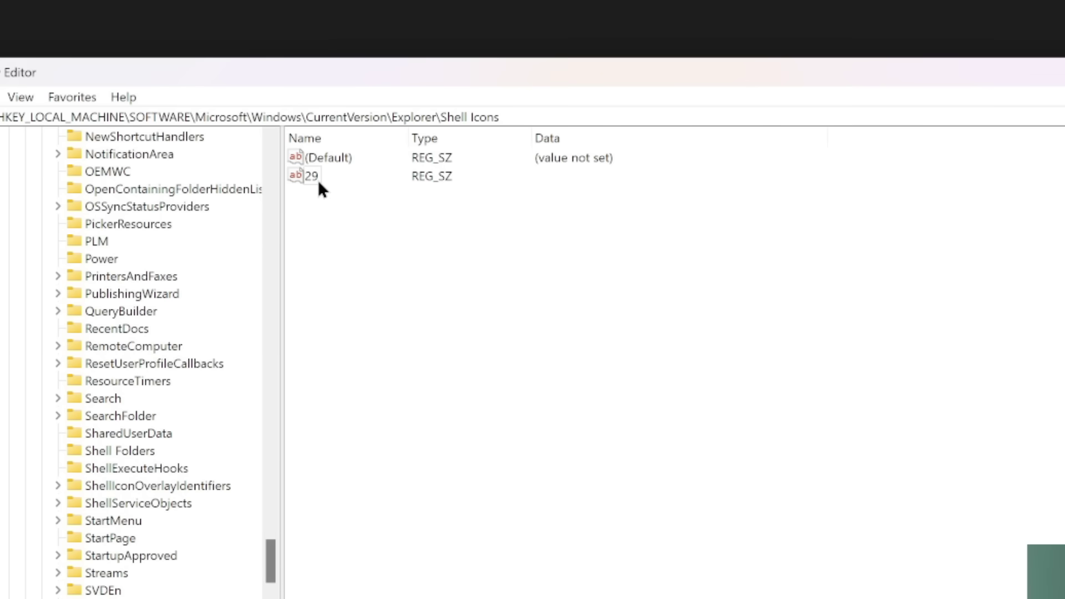
Step: Enter %windir%\System32\shell32.dll,-50 as the data for value 29
{"action": "double_click", "coordinate": [312, 179]}
{"action": "left_click_drag", "start_coordinate": [274, 156], "coordinate": [728, 313]}
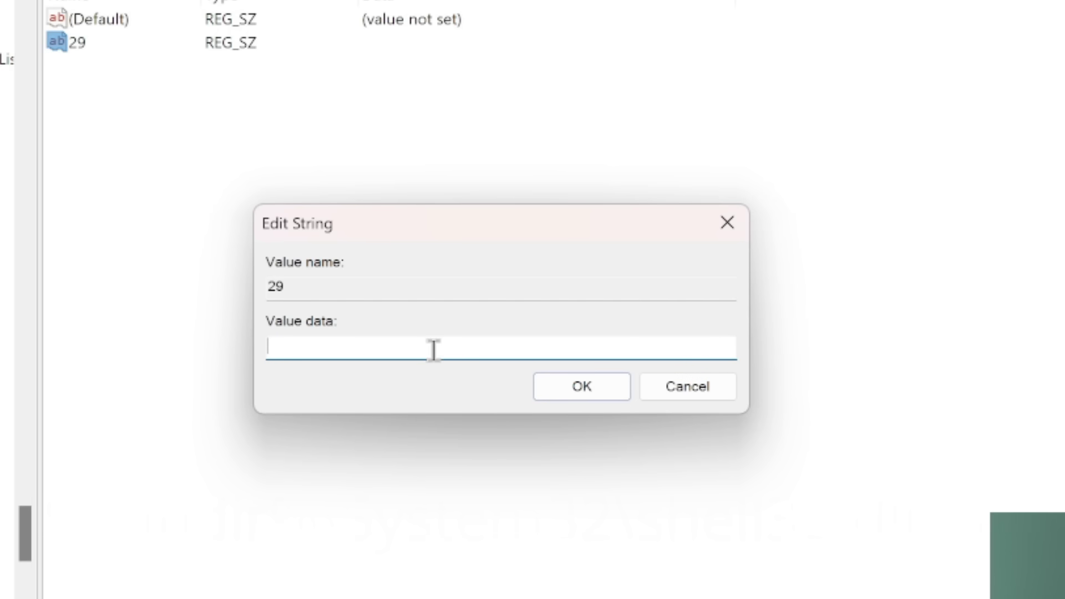
{"action": "type", "text": "%"}
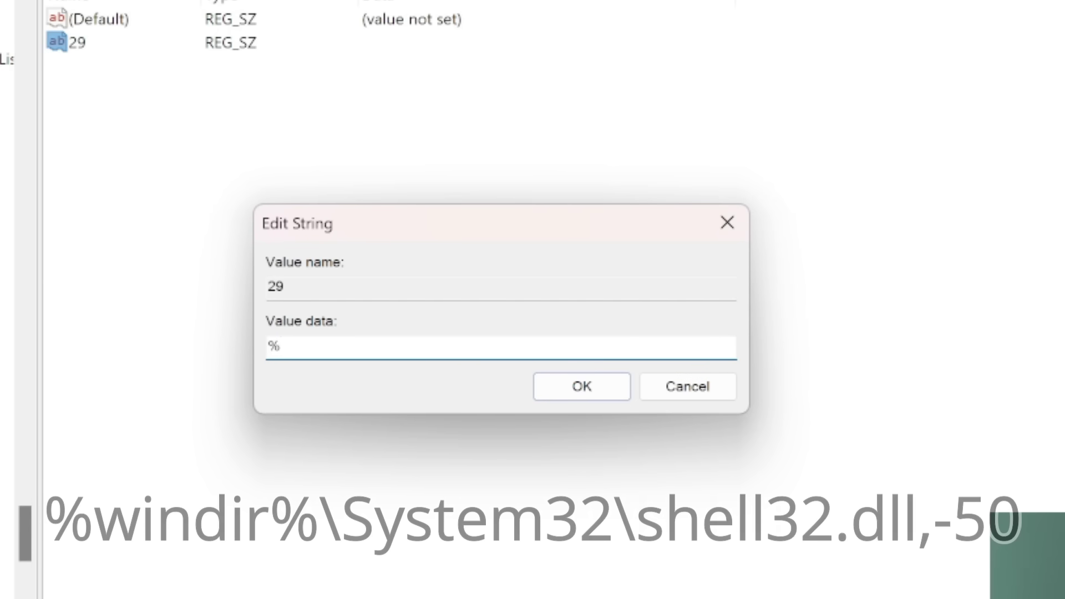
{"action": "type", "text": "windir"}
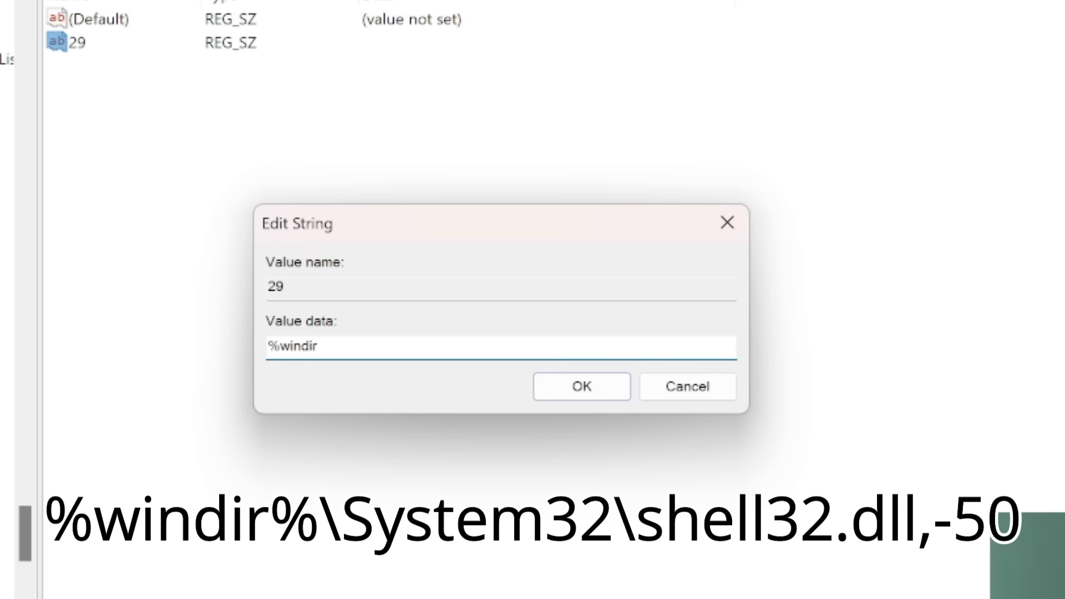
{"action": "type", "text": "%\\System32\\shell32.dll,-50"}
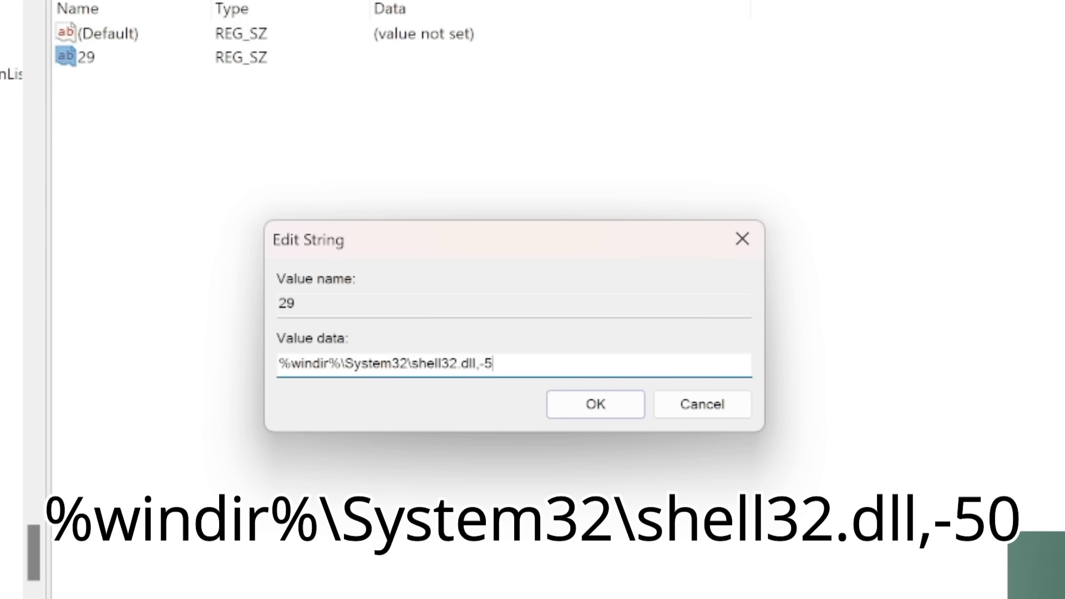
{"action": "left_click_drag", "start_coordinate": [583, 366], "coordinate": [238, 371]}
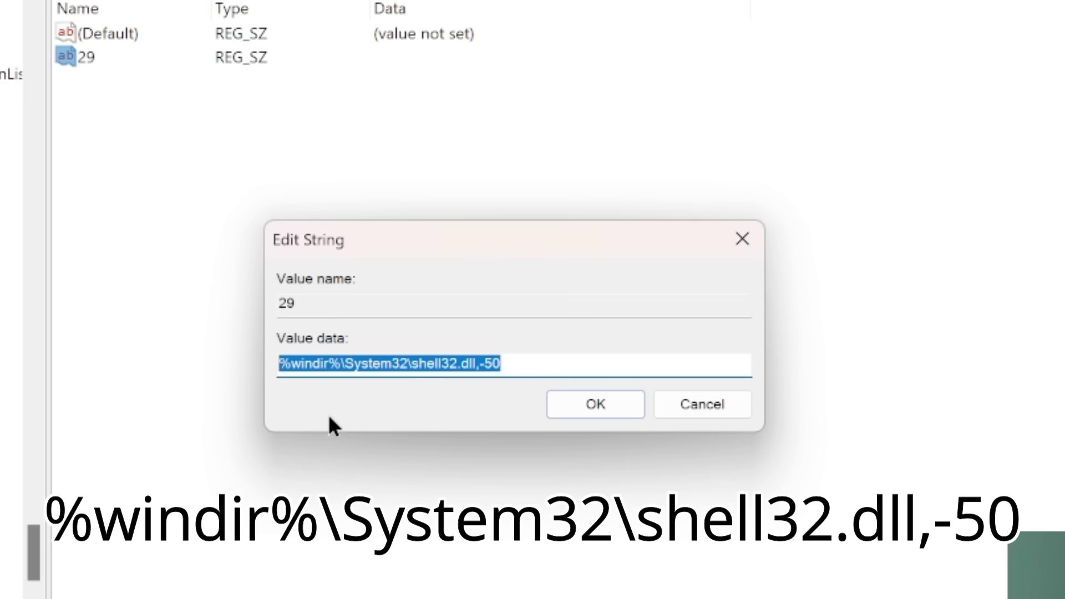
{"action": "left_click", "coordinate": [539, 363]}
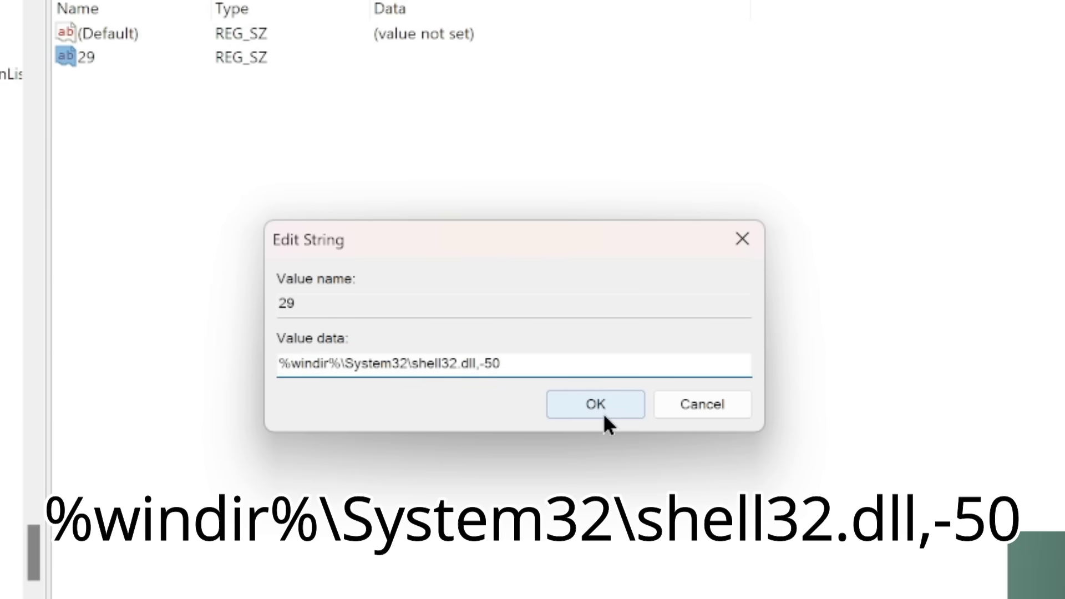
Step: Save value 29's data, minimize Registry Editor, and start Task Manager from search
{"action": "left_click", "coordinate": [595, 405]}
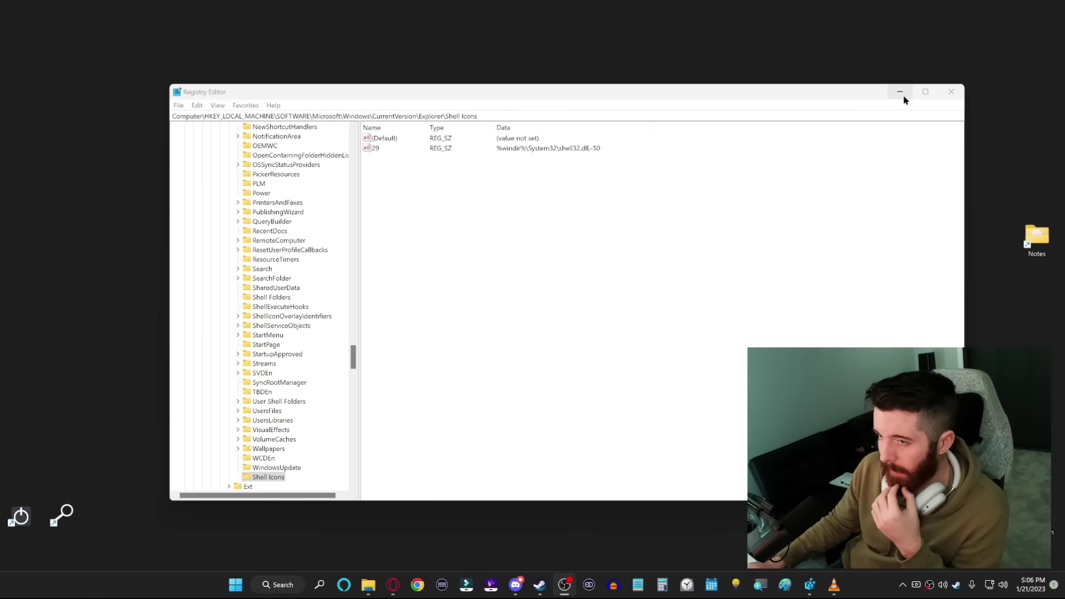
{"action": "left_click", "coordinate": [905, 97]}
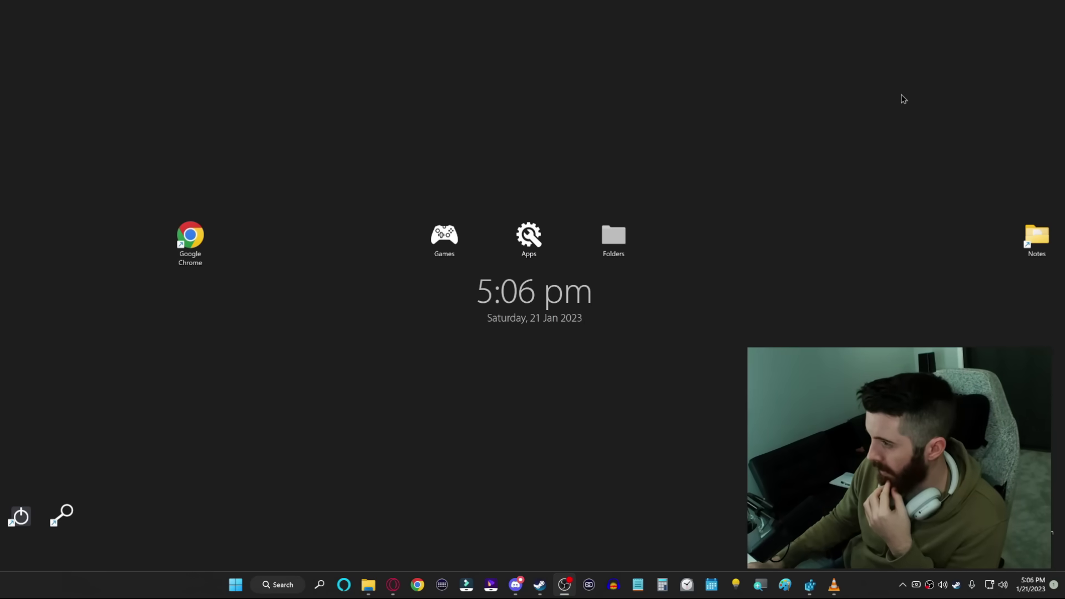
{"action": "left_click", "coordinate": [190, 241]}
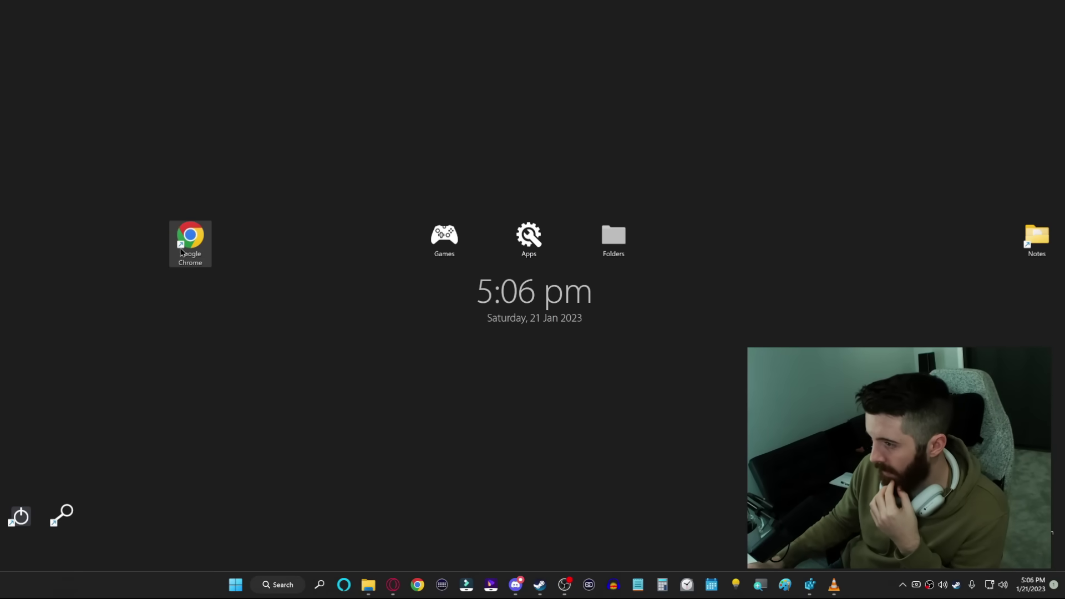
{"action": "left_click", "coordinate": [274, 441]}
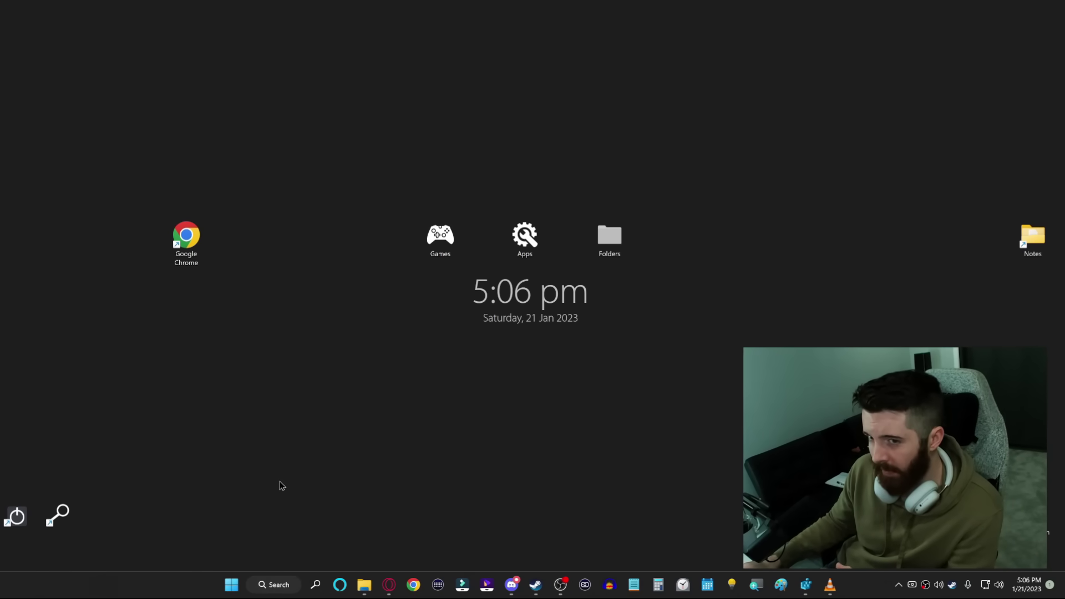
{"action": "left_click", "coordinate": [279, 585]}
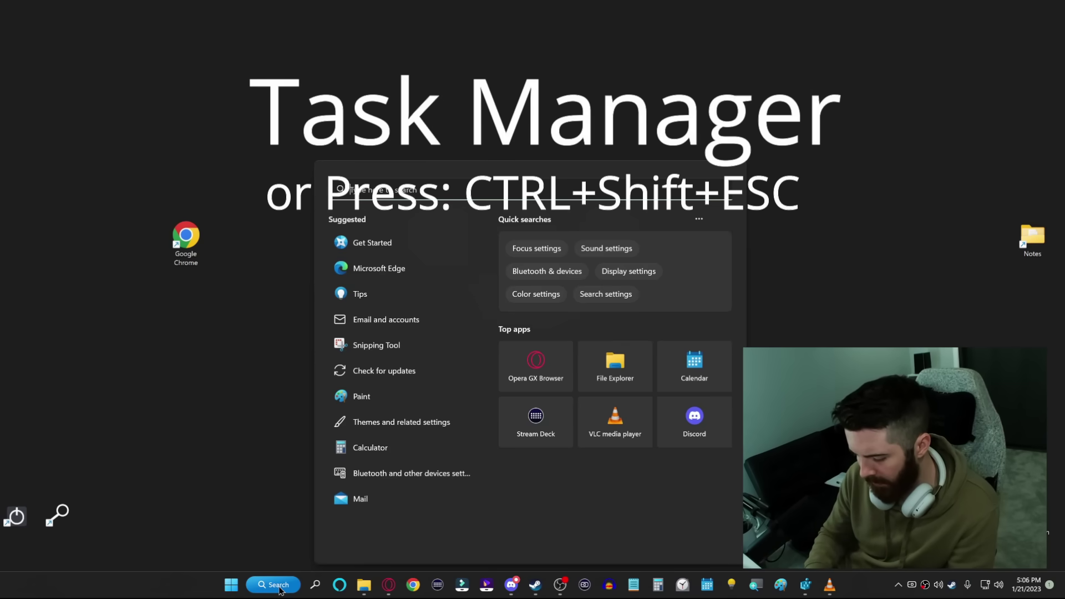
{"action": "type", "text": "task manager"}
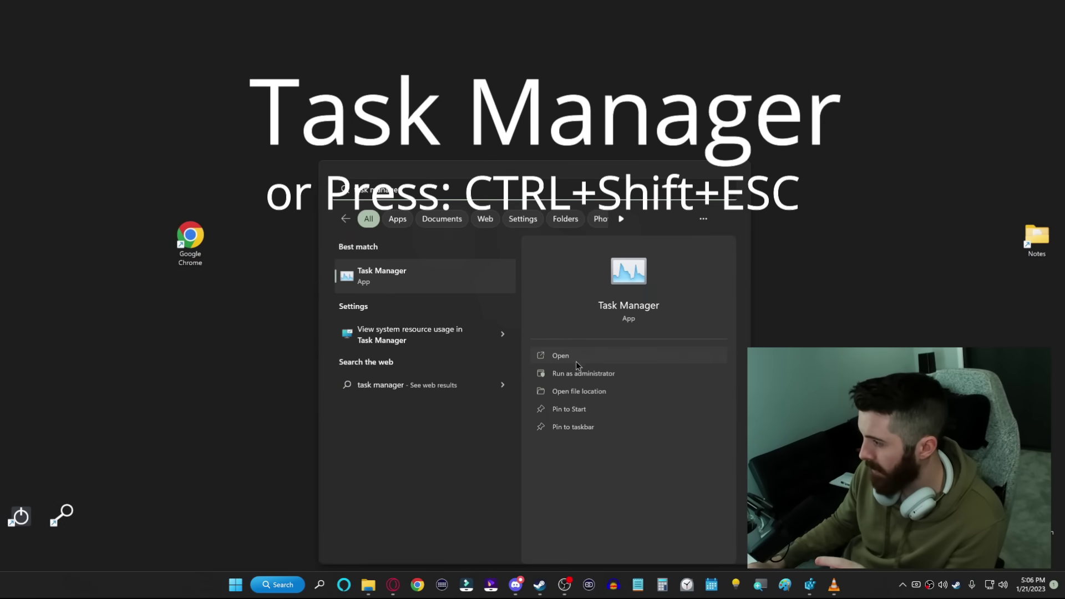
{"action": "key", "text": "Return"}
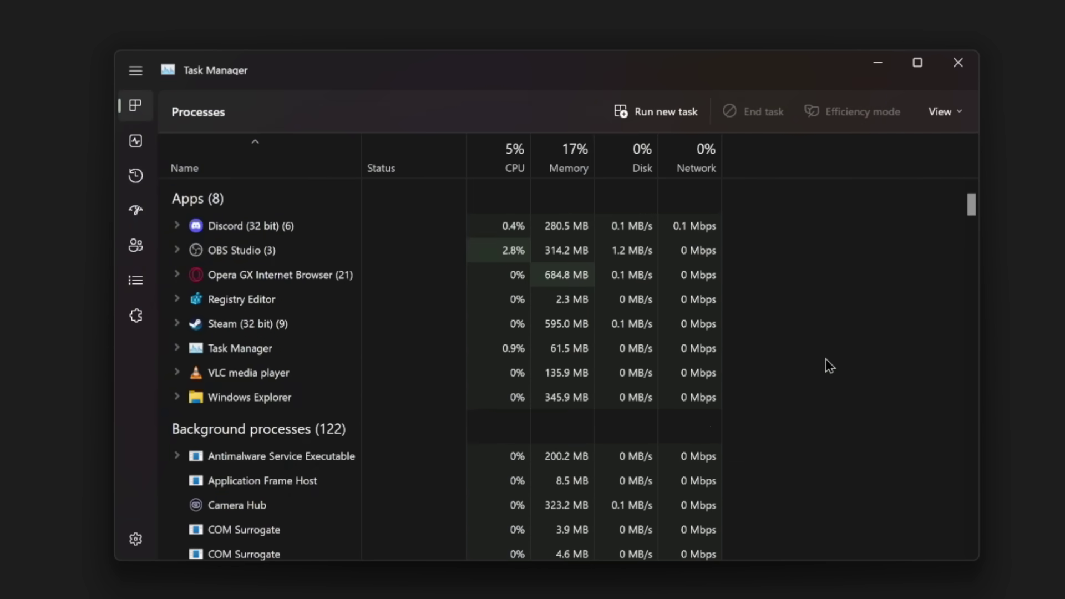
{"action": "scroll", "coordinate": [829, 367], "scroll_direction": "down", "scroll_amount": 3}
{"action": "scroll", "coordinate": [829, 366], "scroll_direction": "down", "scroll_amount": 4}
{"action": "scroll", "coordinate": [828, 366], "scroll_direction": "down", "scroll_amount": 3}
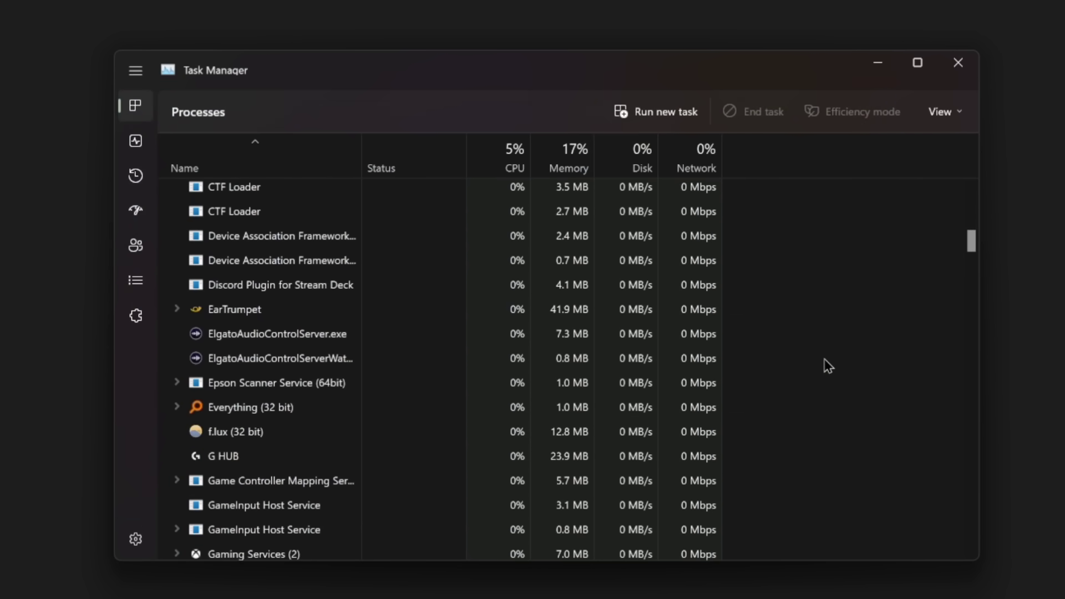
{"action": "scroll", "coordinate": [829, 366], "scroll_direction": "down", "scroll_amount": 5}
{"action": "scroll", "coordinate": [828, 366], "scroll_direction": "down", "scroll_amount": 5}
{"action": "scroll", "coordinate": [830, 366], "scroll_direction": "down", "scroll_amount": 8}
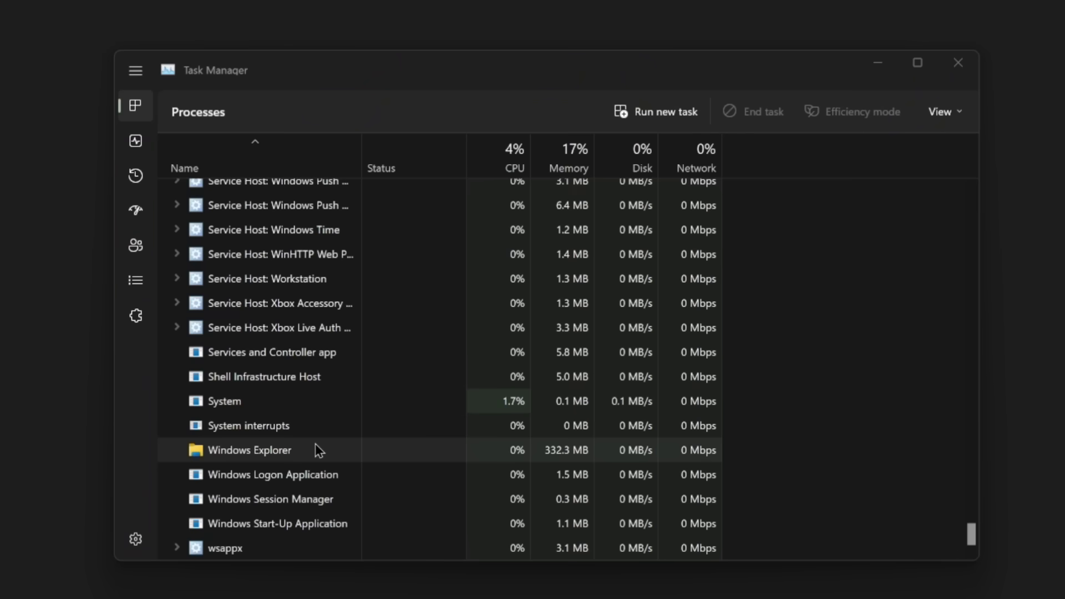
Step: Restart the Windows Explorer process from Task Manager's Processes list
{"action": "left_click", "coordinate": [307, 454]}
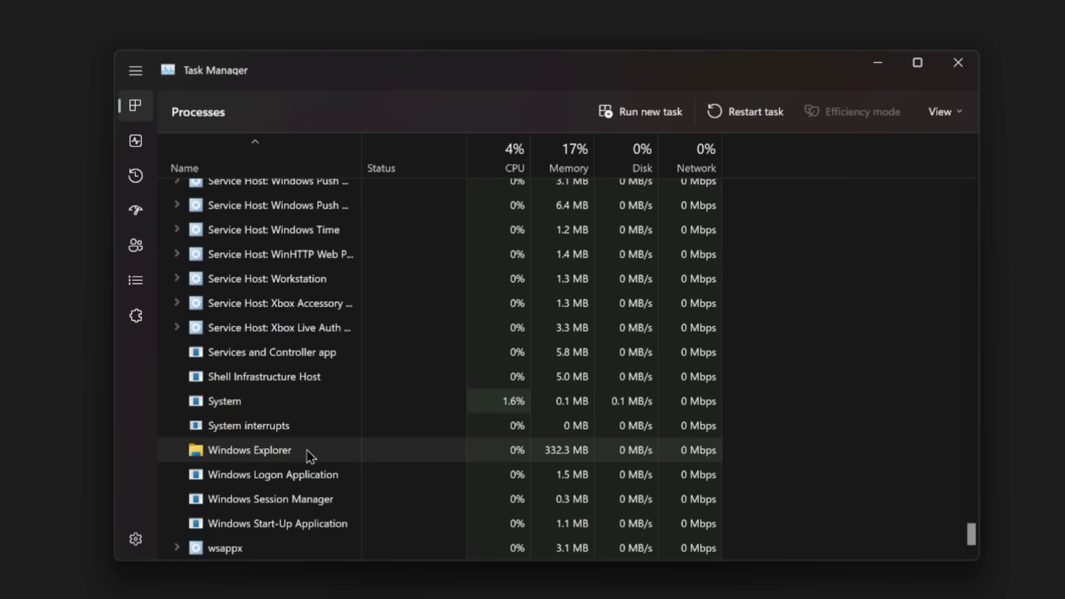
{"action": "right_click", "coordinate": [308, 453]}
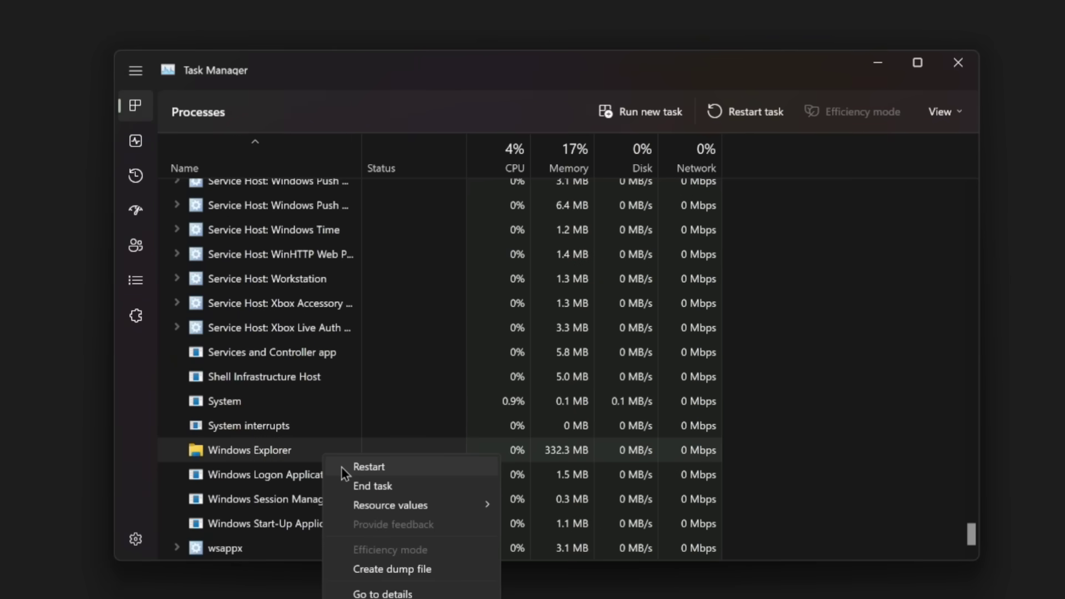
{"action": "left_click", "coordinate": [366, 468]}
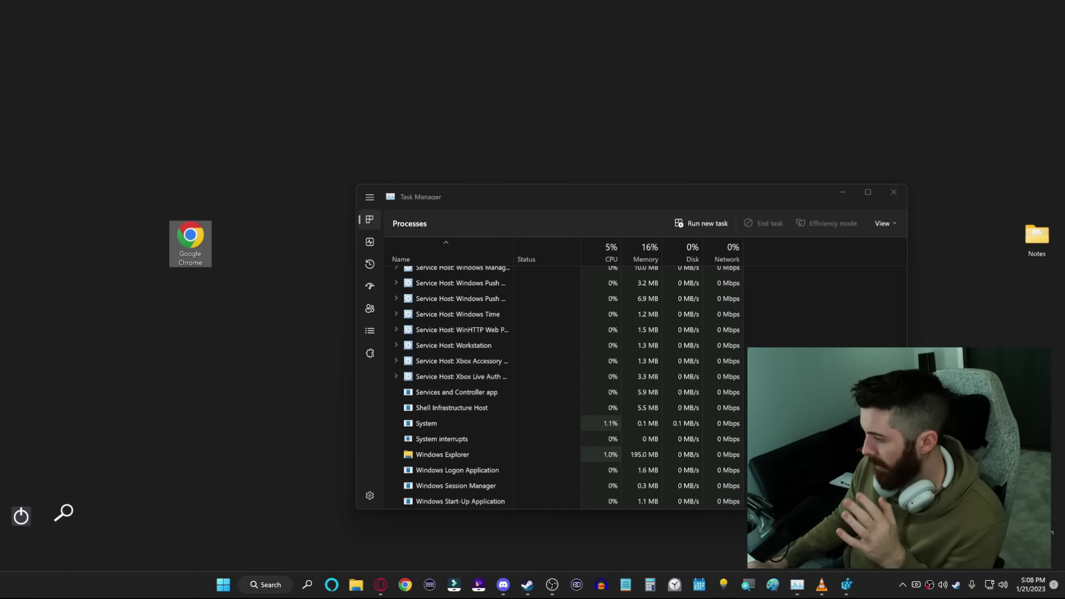
Step: Return to Registry Editor and open value 29's context menu, closing it without deleting
{"action": "left_click", "coordinate": [845, 584]}
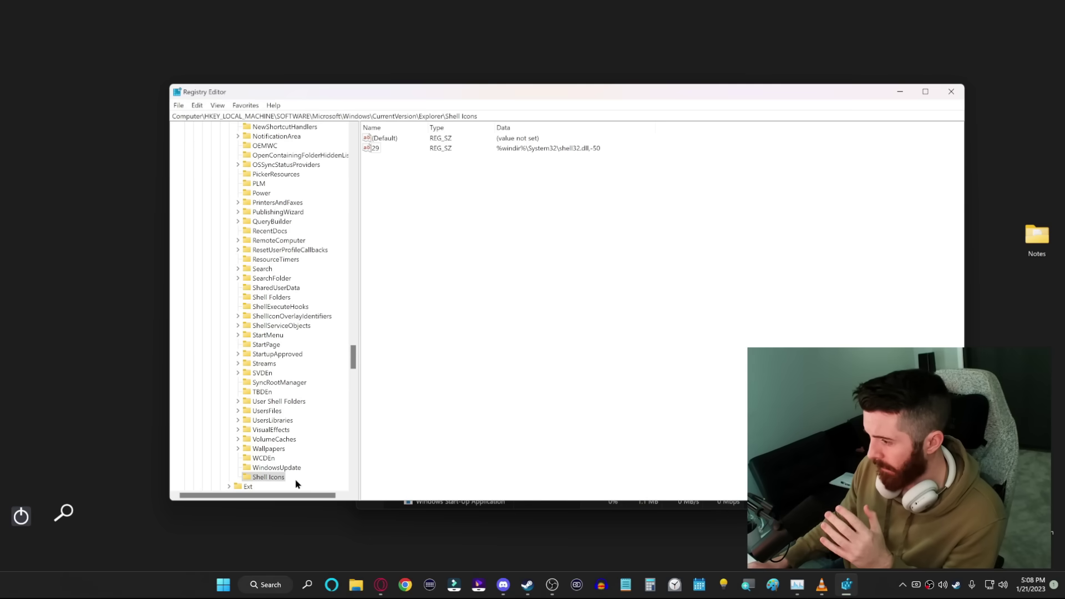
{"action": "left_click", "coordinate": [372, 148]}
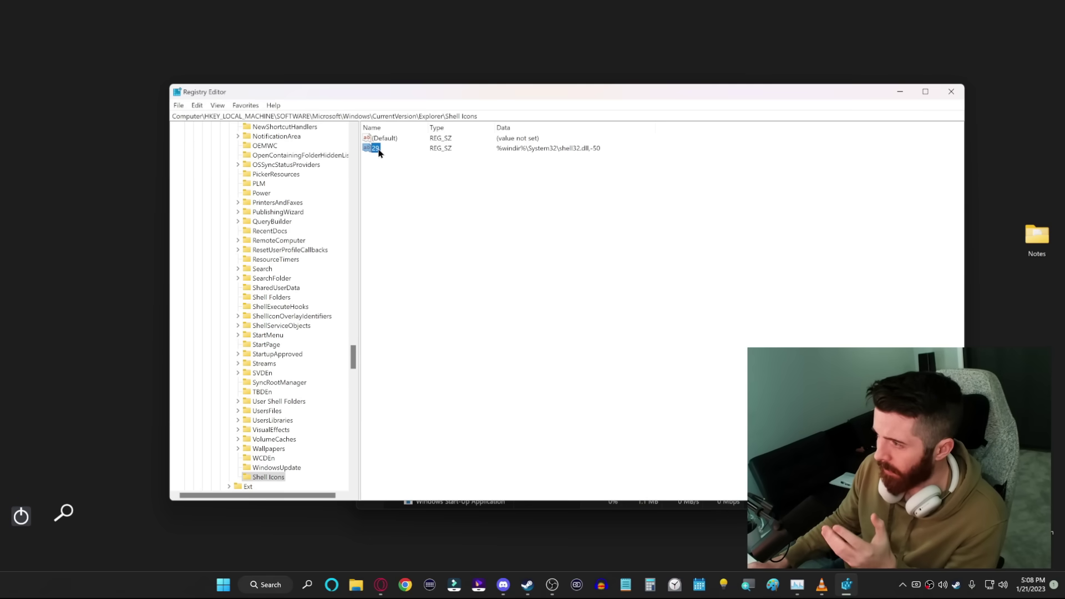
{"action": "right_click", "coordinate": [377, 151]}
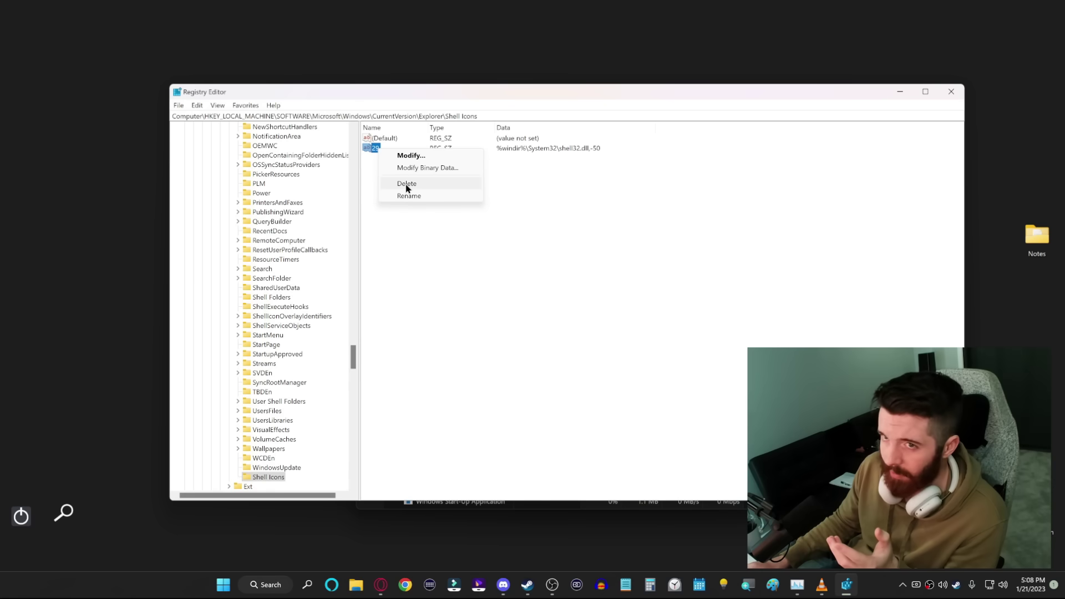
{"action": "left_click", "coordinate": [549, 259]}
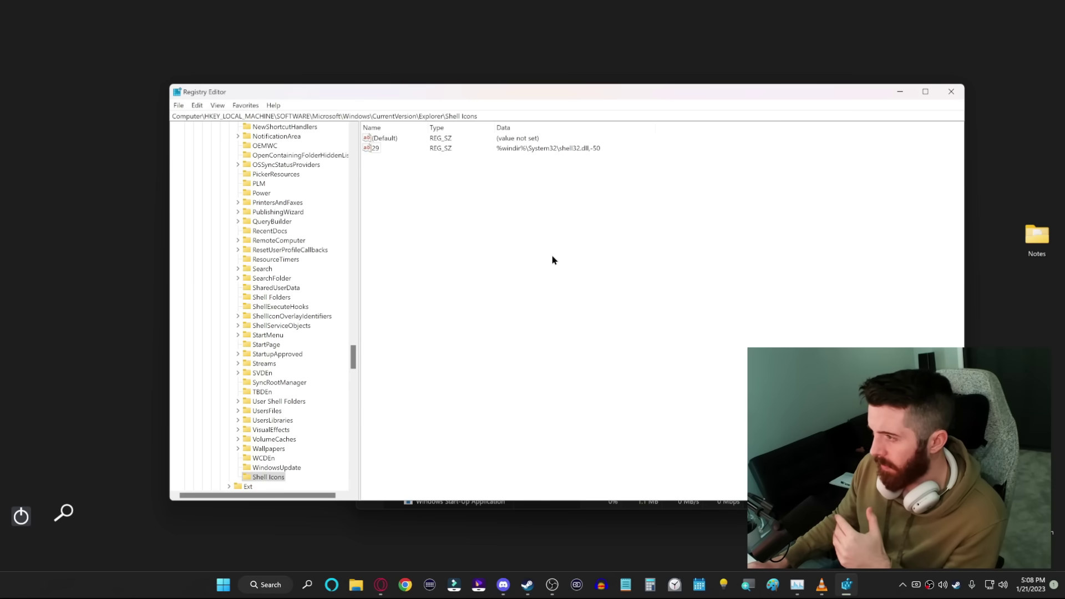